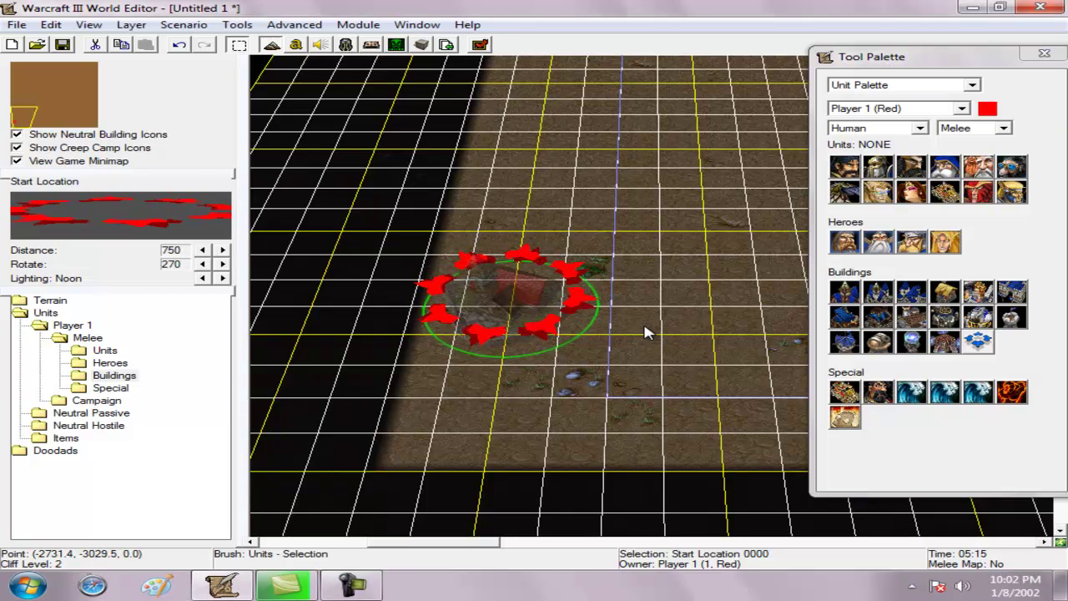
# - Place a Human Paladin hero for Player 1 (Red) on the terrain beside the start location
pyautogui.click(674, 322)
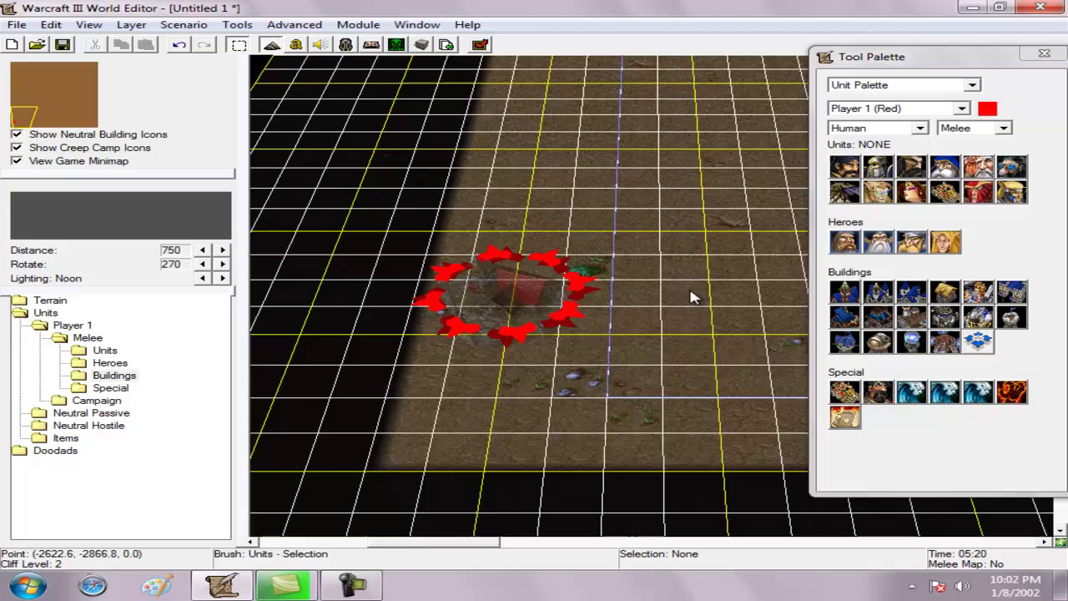
pyautogui.moveTo(706, 282); pyautogui.dragTo(678, 279, button='right')
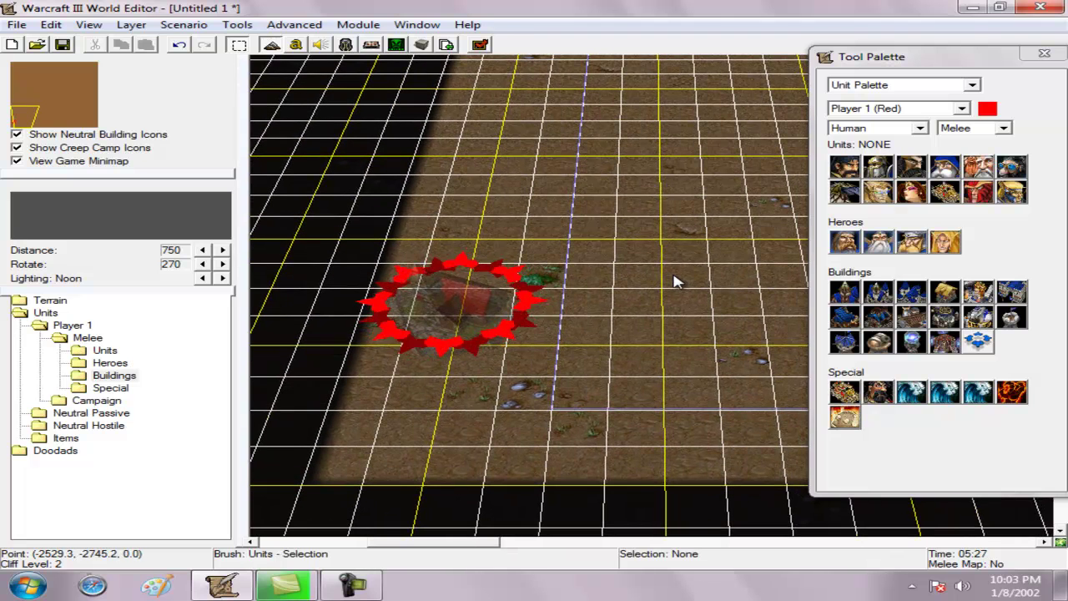
pyautogui.click(858, 245)
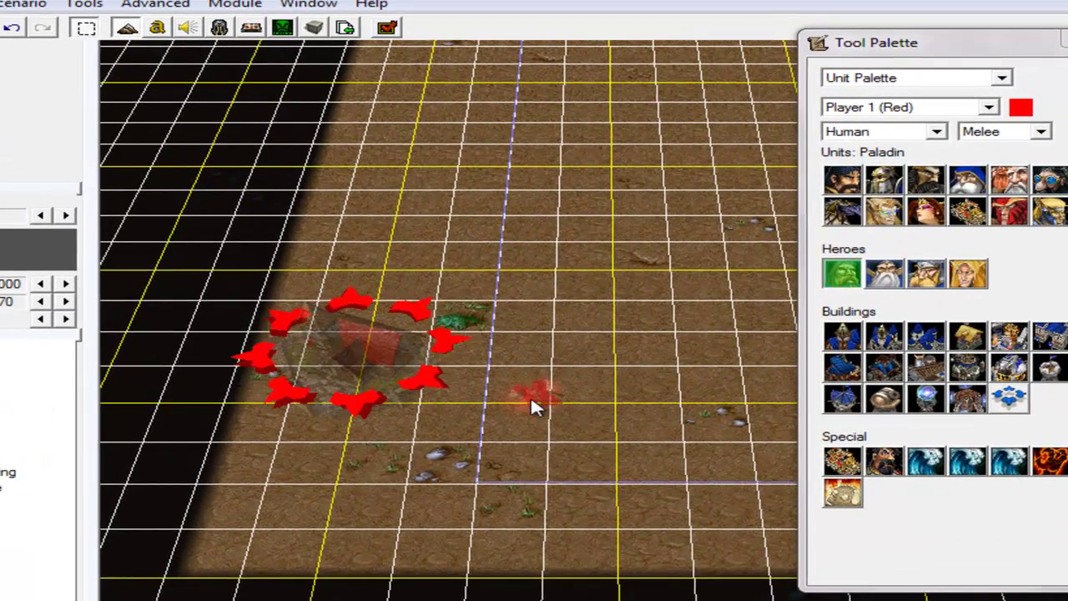
pyautogui.click(585, 349)
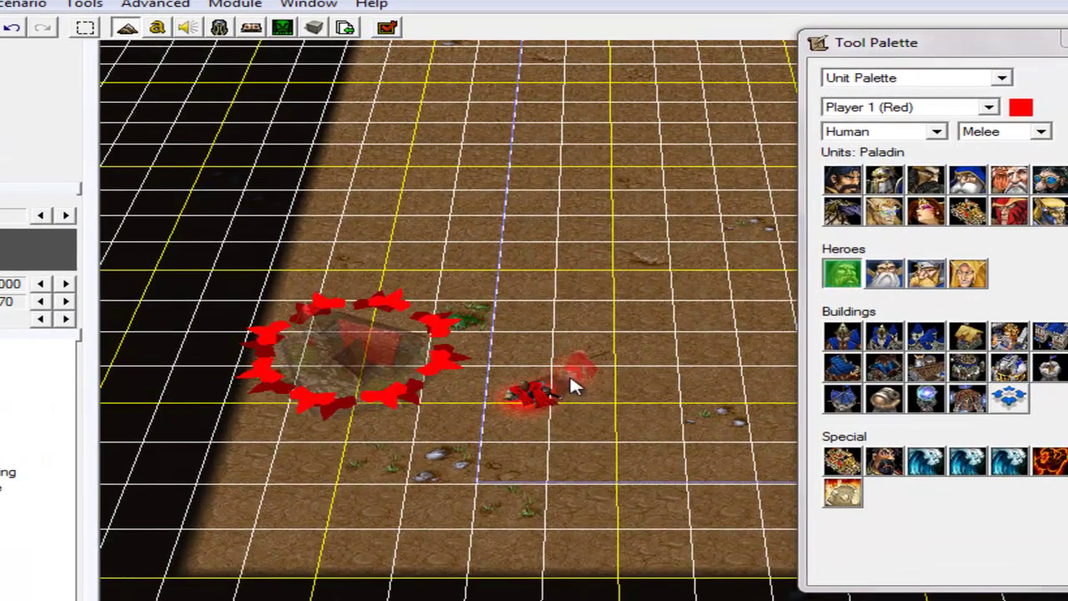
pyautogui.rightClick(556, 391)
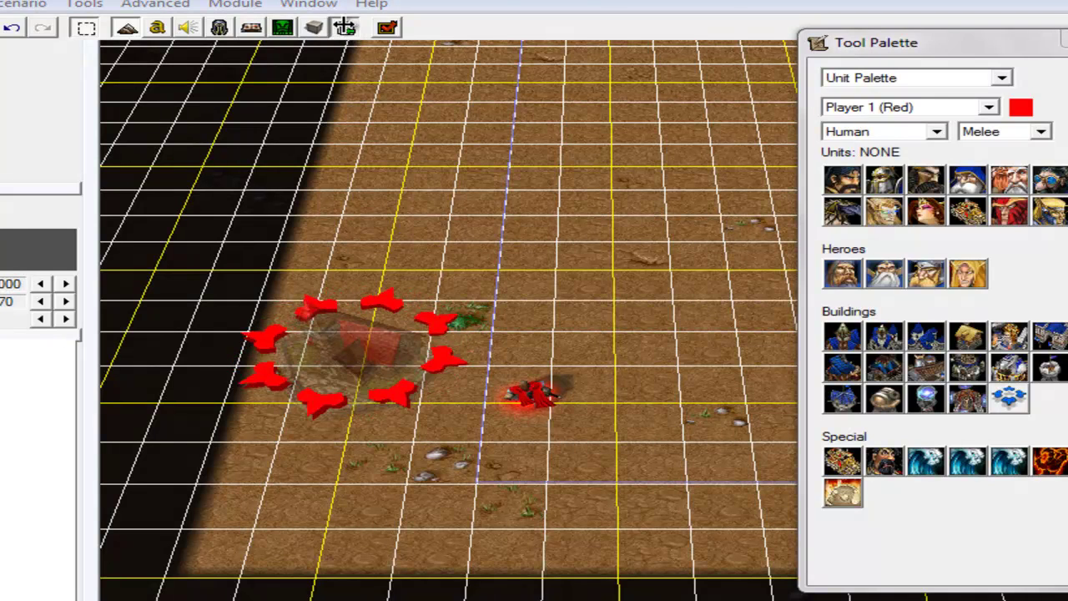
# - Open the Import Manager for the map
pyautogui.click(347, 28)
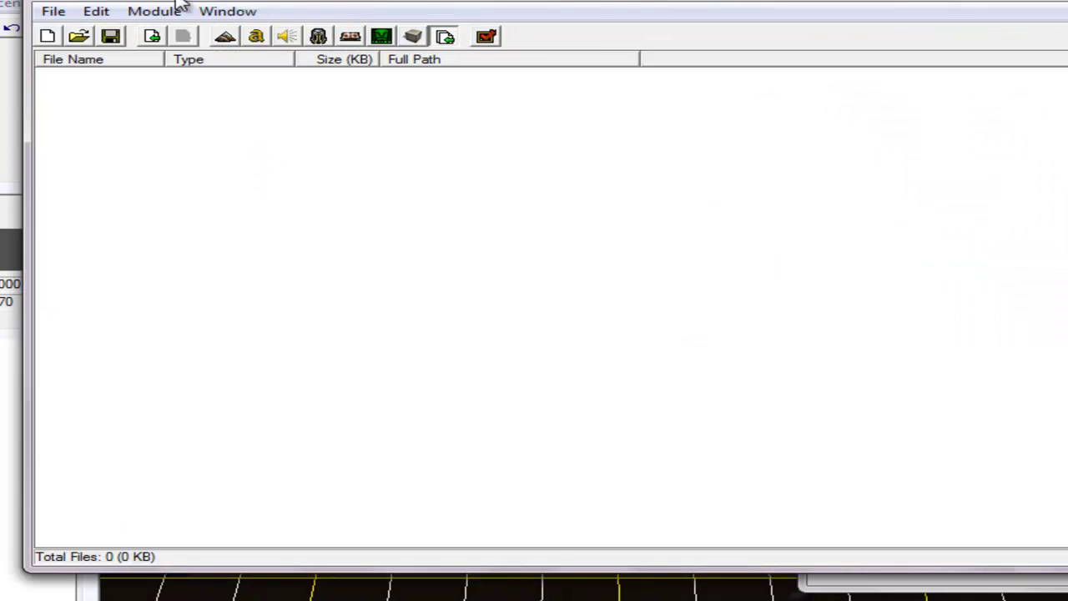
pyautogui.click(35, 39)
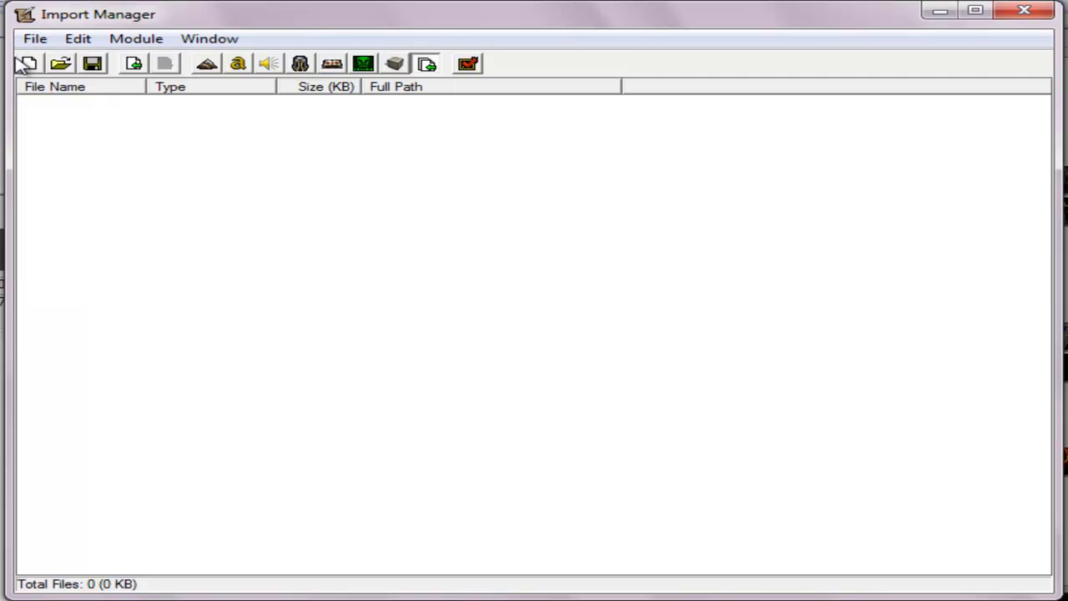
pyautogui.click(62, 65)
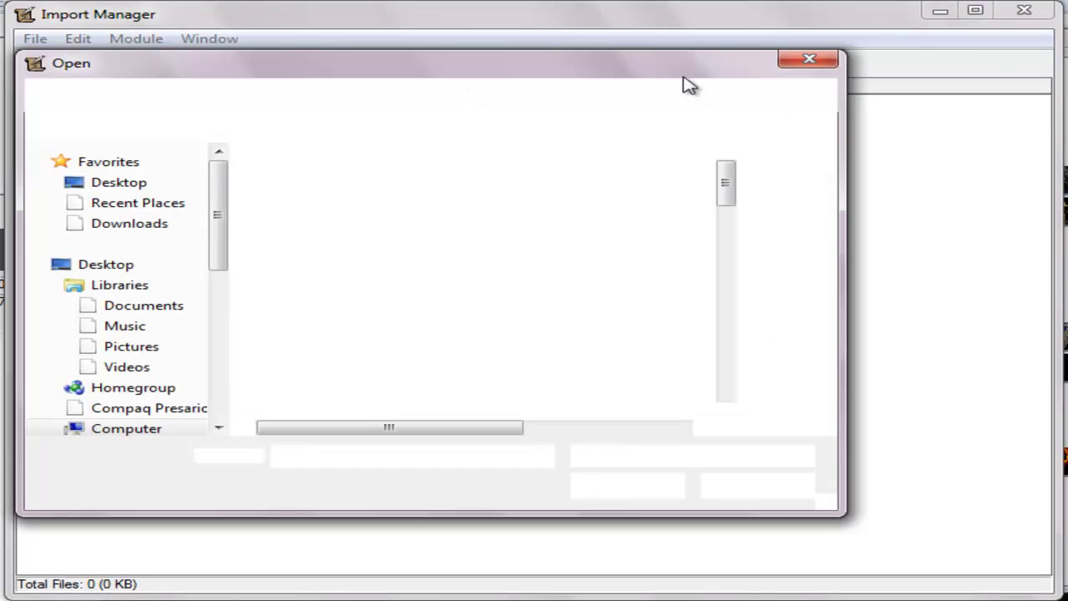
pyautogui.click(810, 60)
# - Import the DemonKnight model file from the UndeadKnigthV2 folder inside char
pyautogui.click(35, 40)
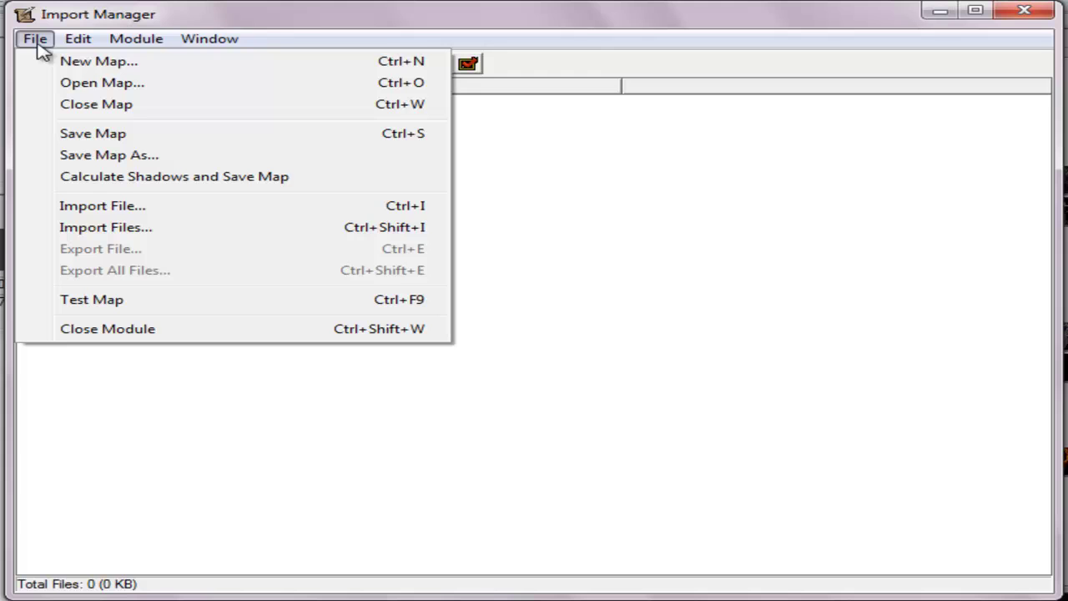
pyautogui.click(131, 208)
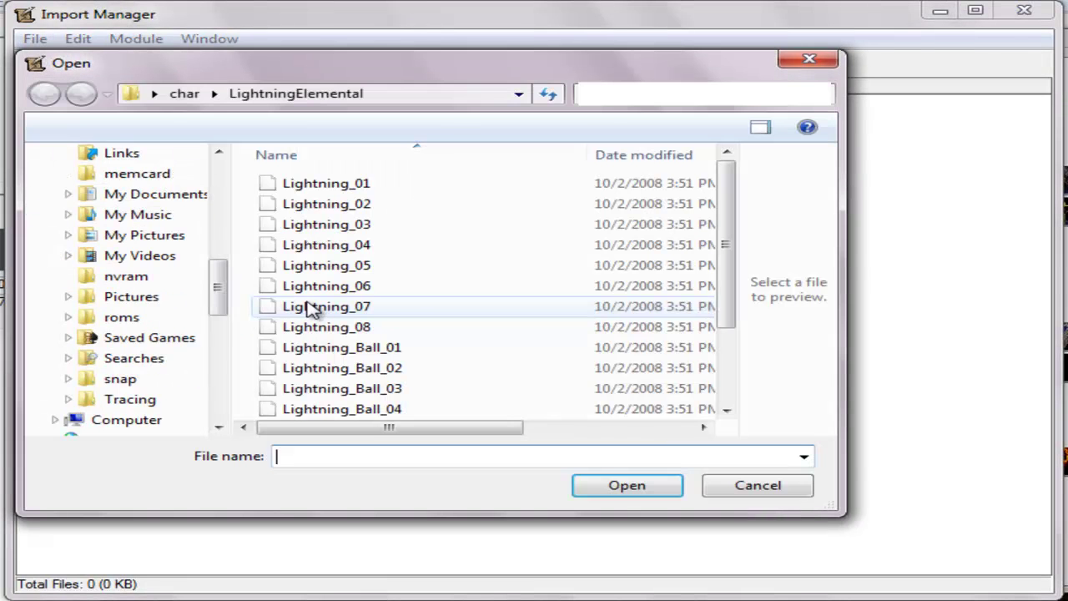
pyautogui.click(184, 95)
pyautogui.moveTo(735, 242); pyautogui.dragTo(719, 328)
pyautogui.click(459, 361)
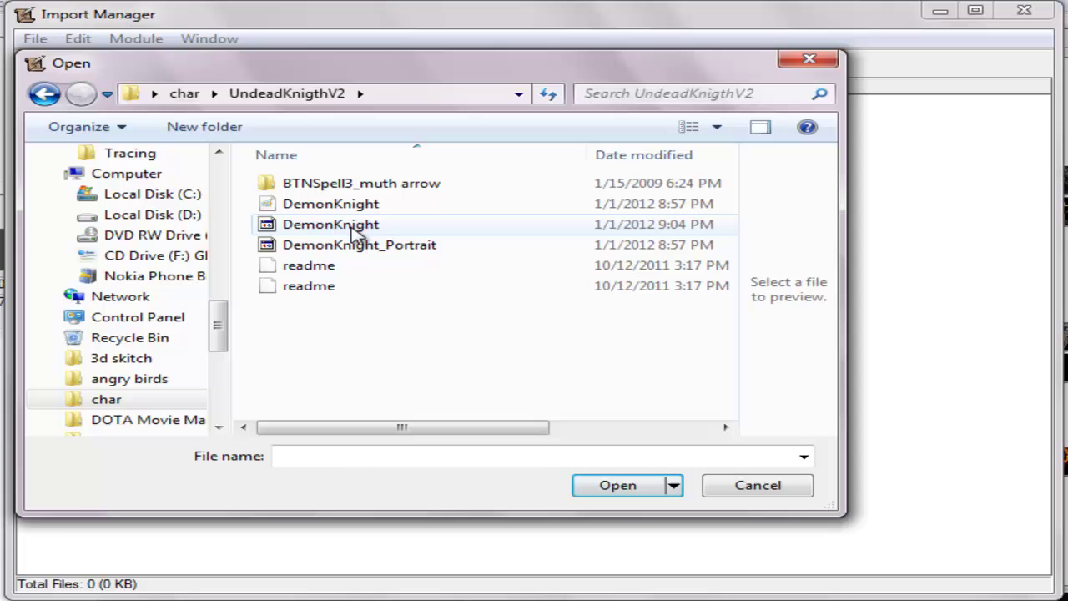
pyautogui.click(359, 225)
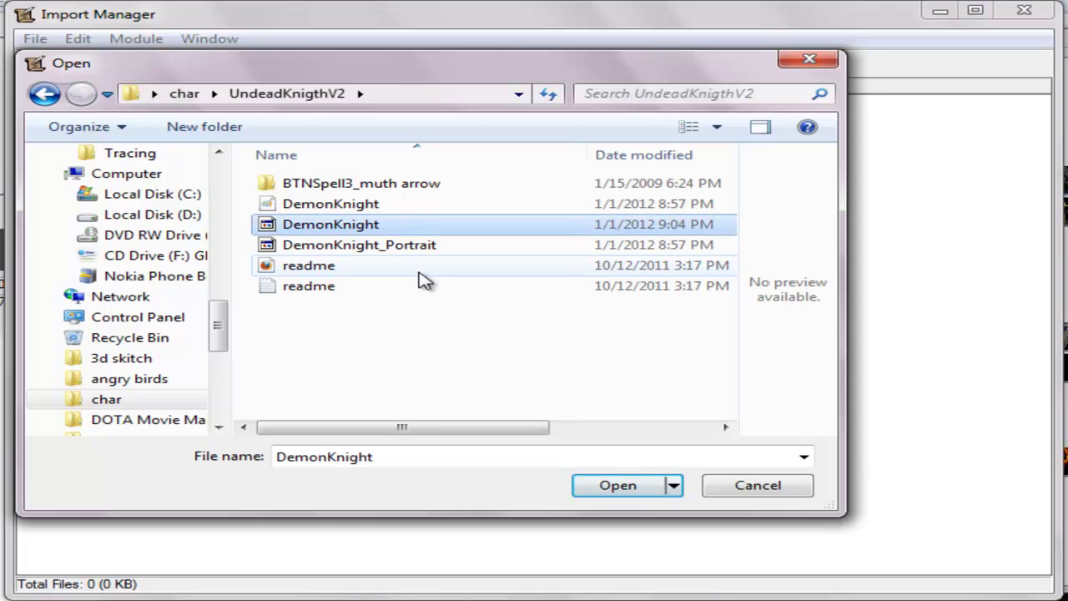
pyautogui.click(601, 488)
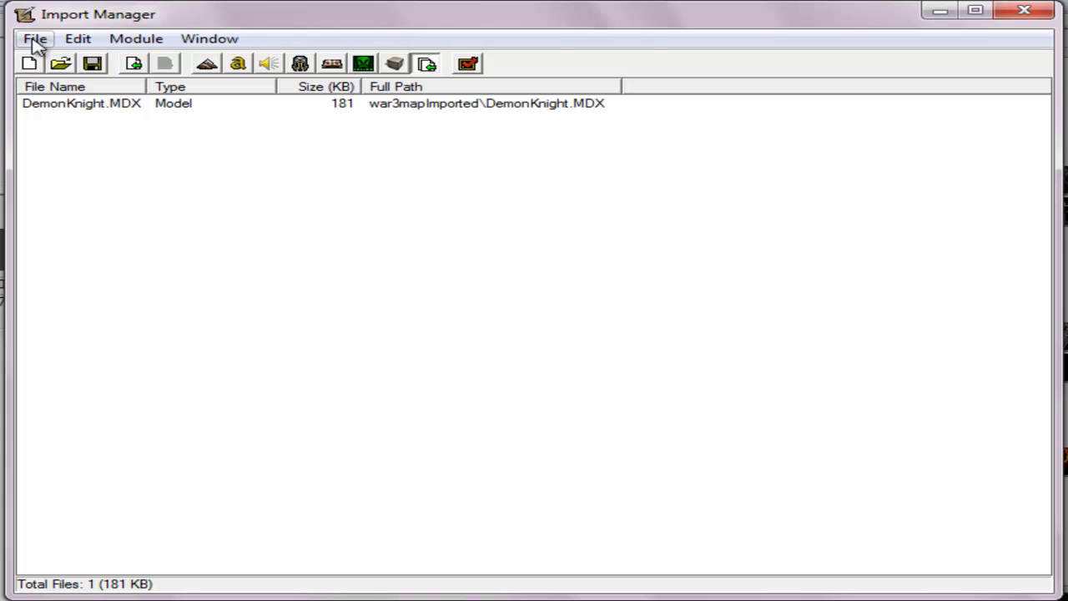
# - Import the DemonKnight_Portrait model file from the UndeadKnigthV2 folder
pyautogui.hotkey('ctrl', 'i')
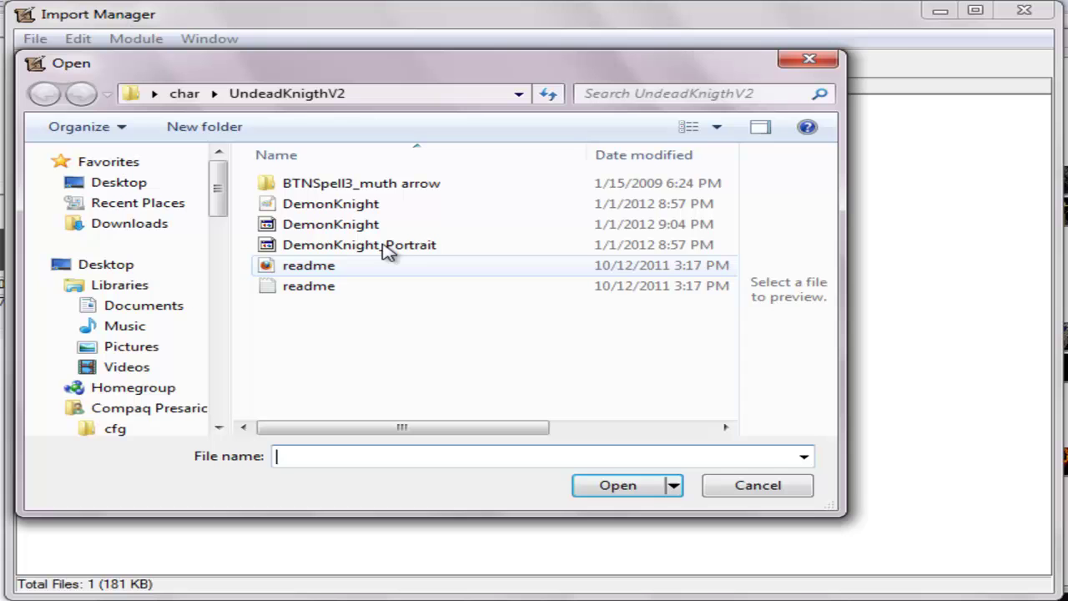
pyautogui.click(368, 244)
pyautogui.click(618, 485)
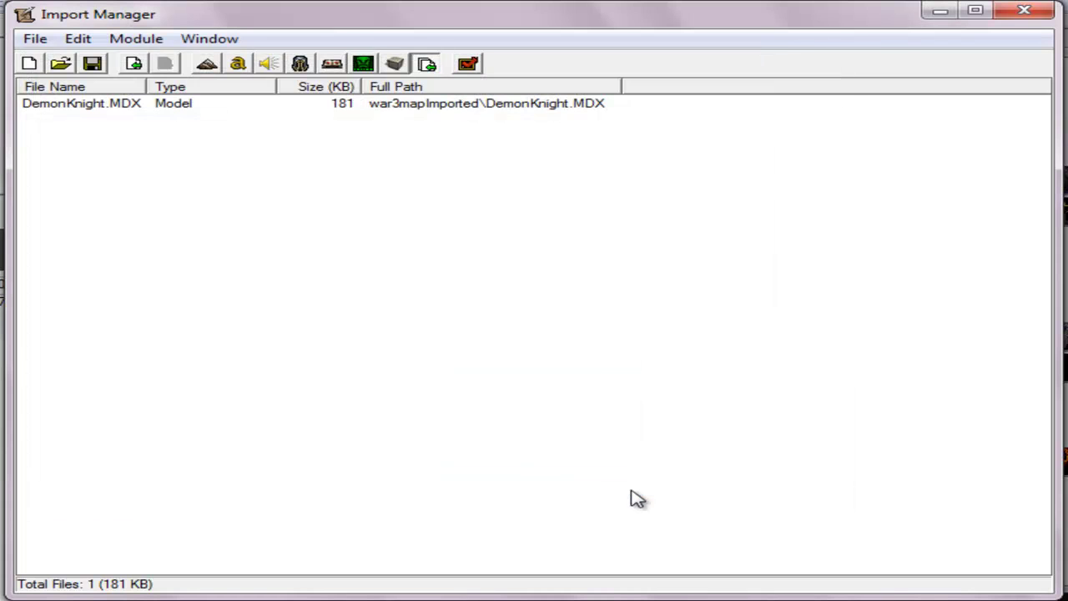
# - Import the DemonKnight BLP texture file from the UndeadKnigthV2 folder
pyautogui.hotkey('ctrl', 'i')
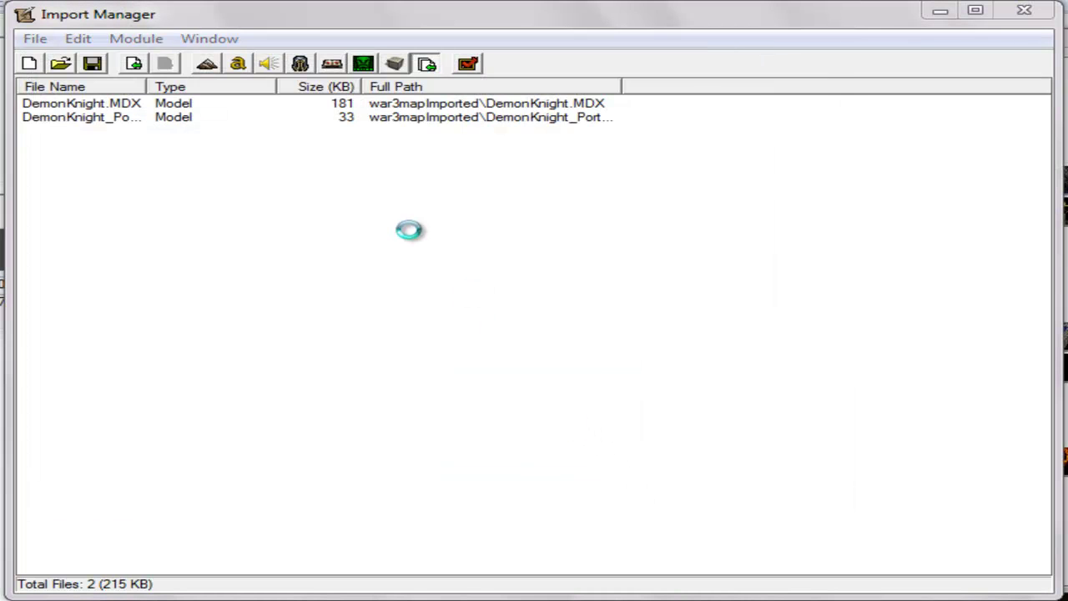
pyautogui.click(360, 206)
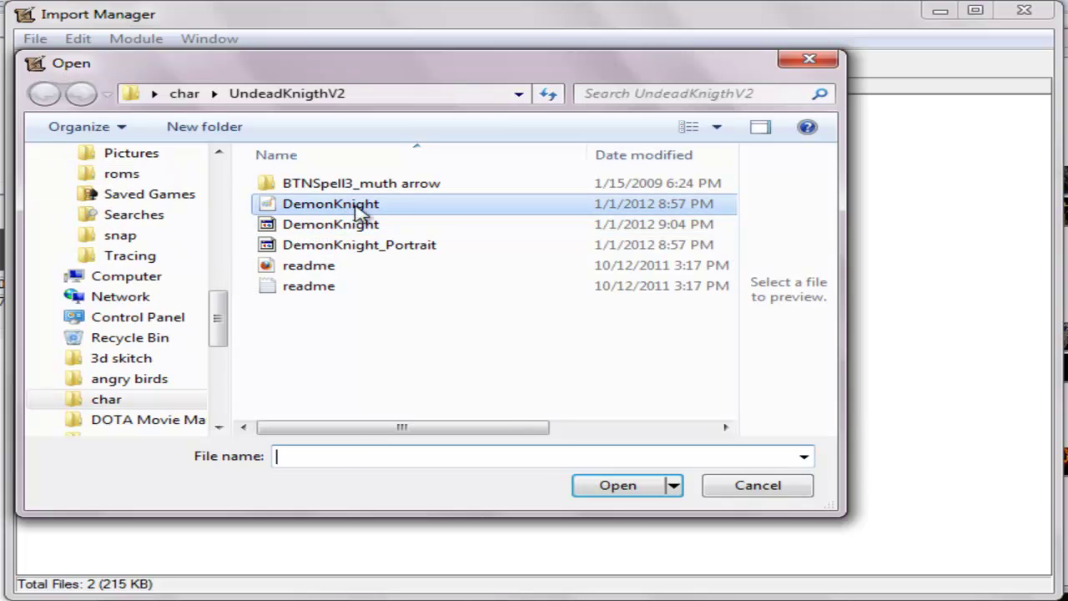
pyautogui.moveTo(497, 429); pyautogui.dragTo(582, 436)
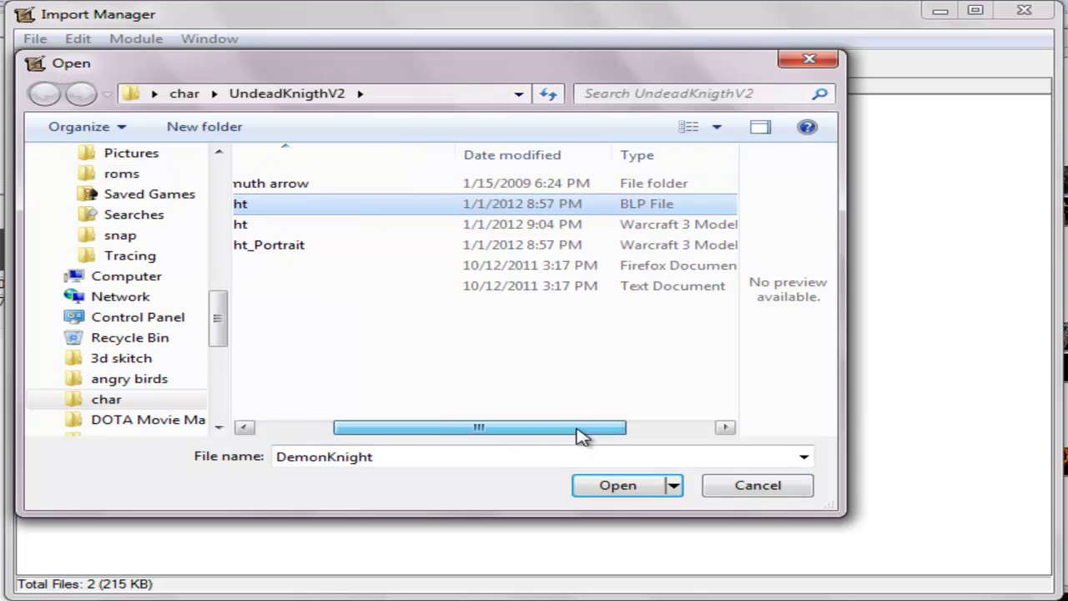
pyautogui.click(623, 492)
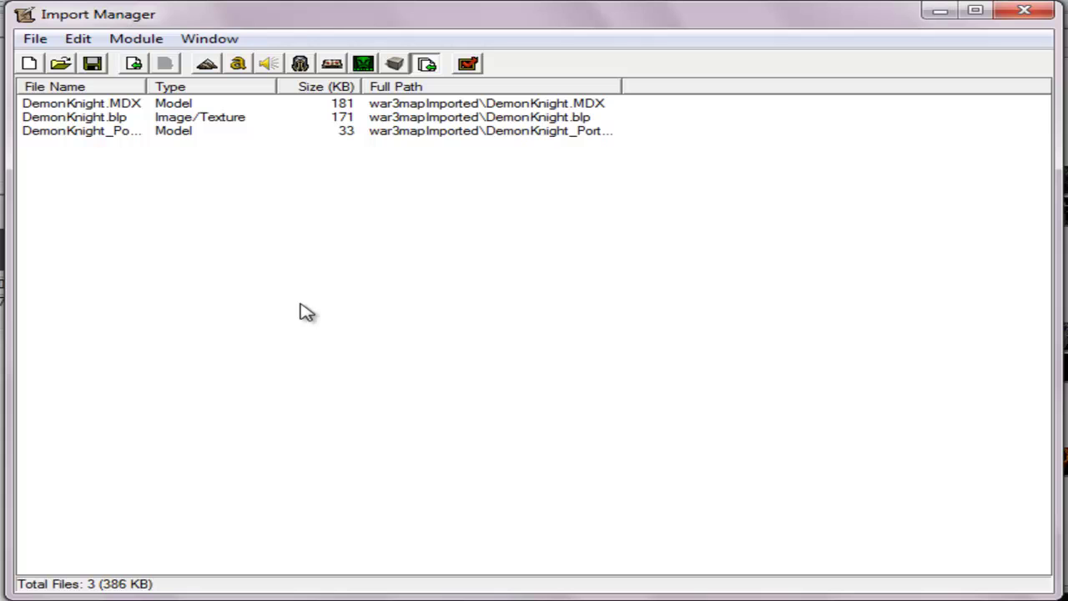
# - Give the imported DemonKnight.blp texture a custom path of DemonKnight.blp, without the war3mapImported prefix
pyautogui.click(338, 121)
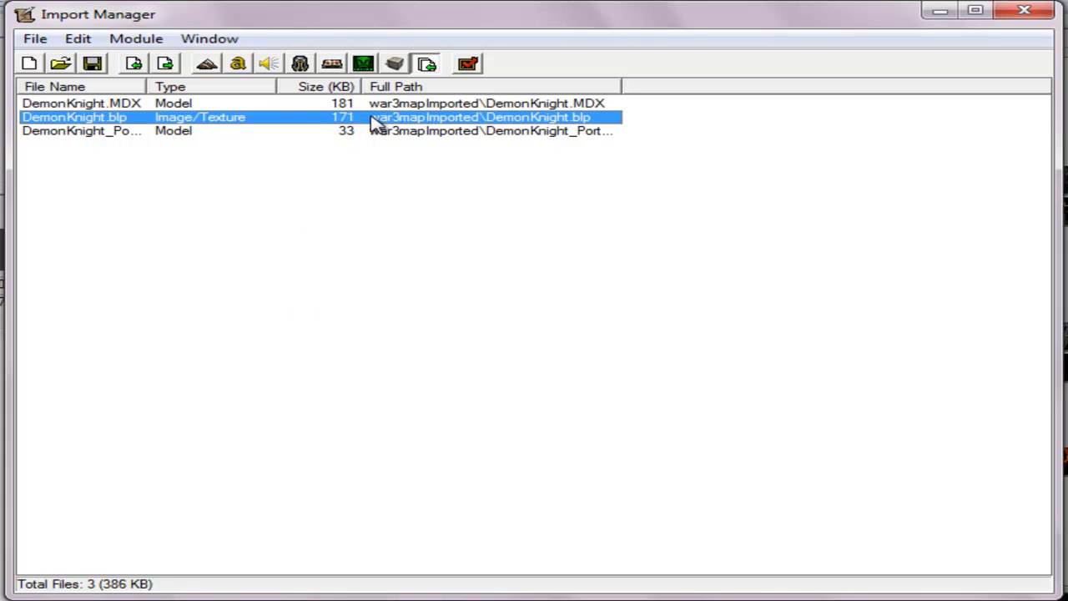
pyautogui.rightClick(372, 118)
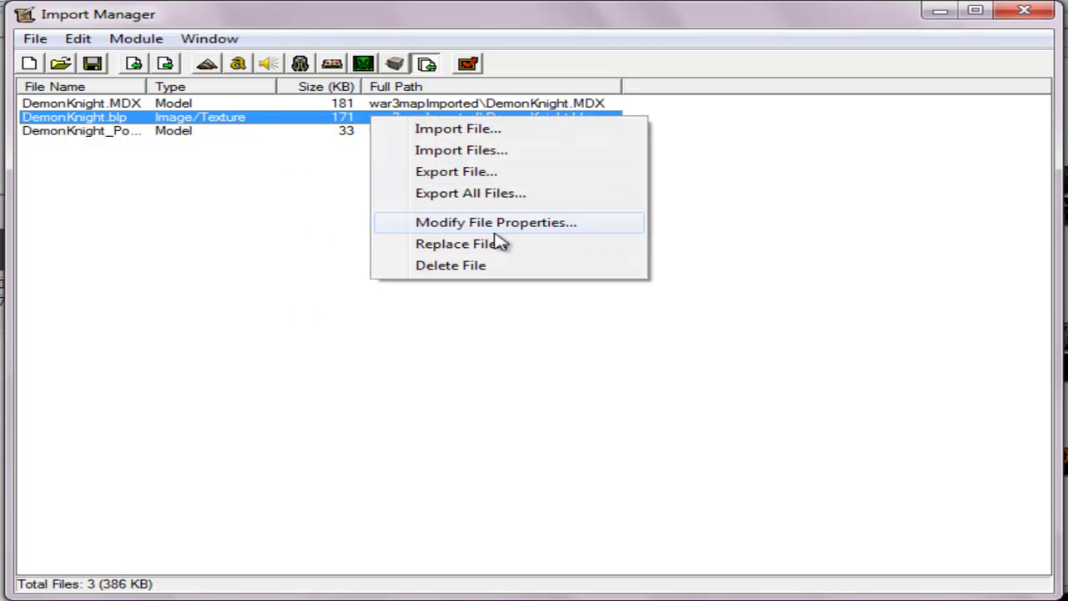
pyautogui.click(339, 121)
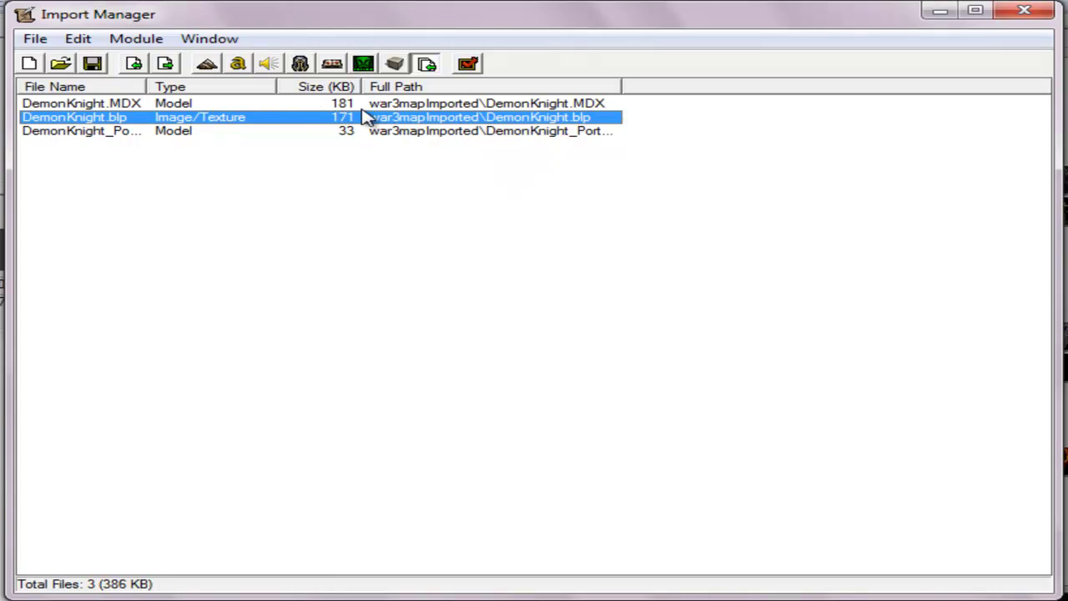
pyautogui.rightClick(432, 128)
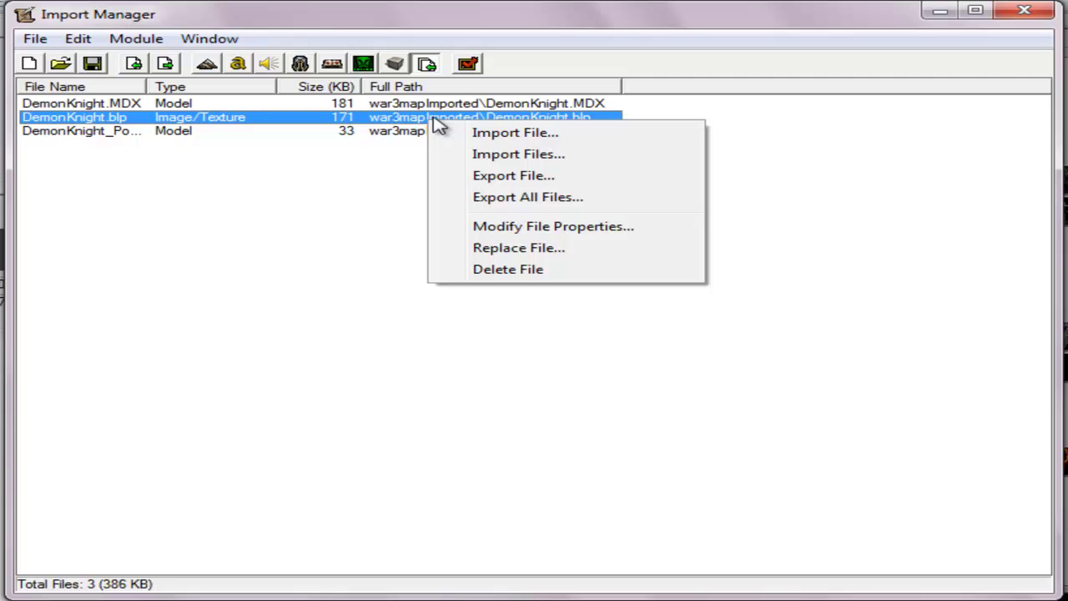
pyautogui.click(556, 231)
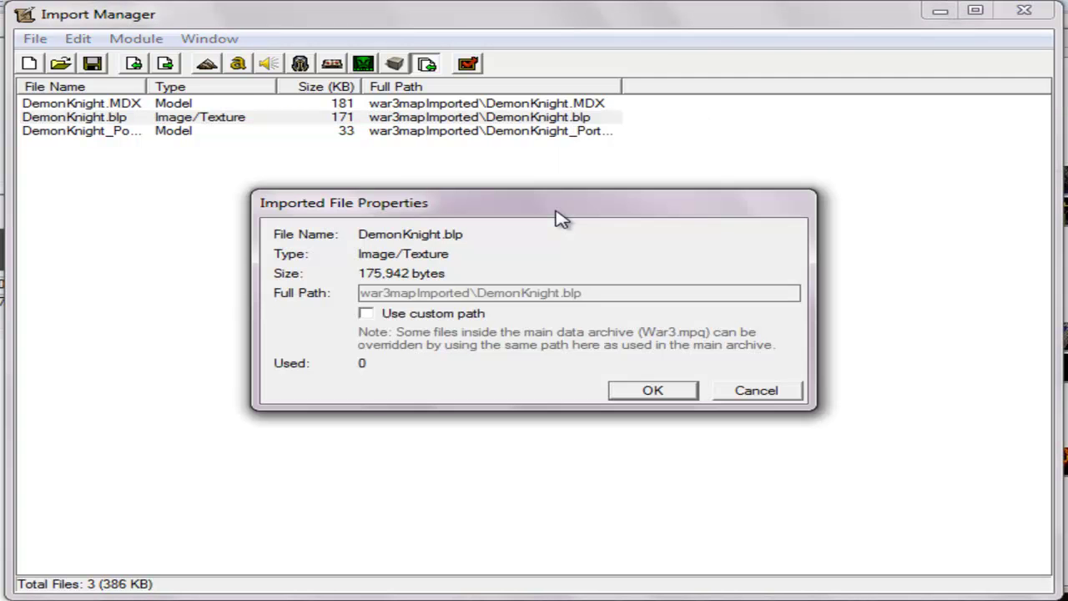
pyautogui.click(382, 317)
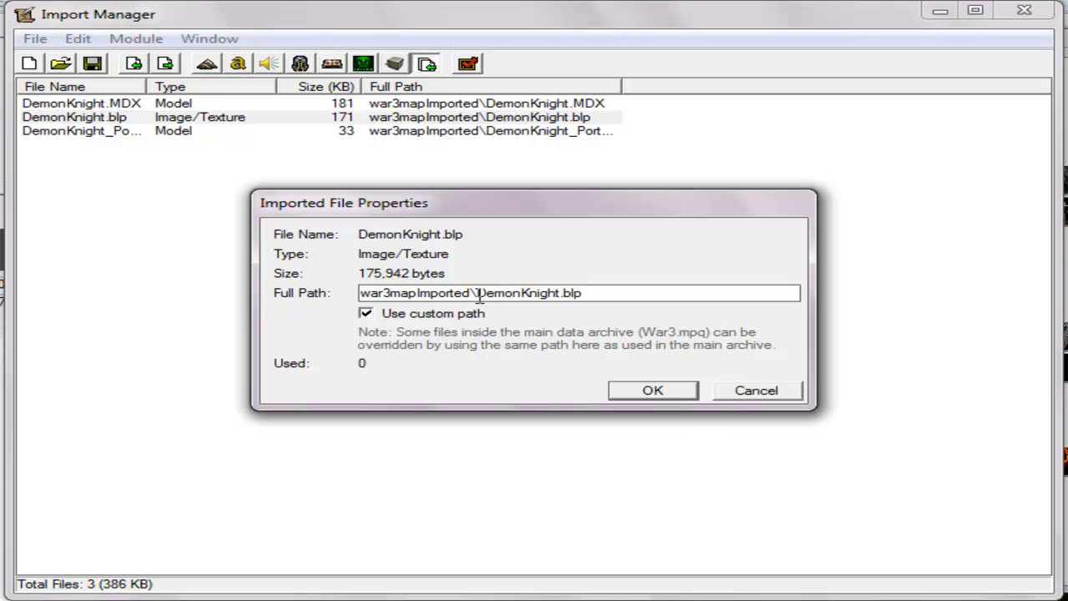
pyautogui.moveTo(455, 294); pyautogui.dragTo(325, 307)
pyautogui.press('BackSpace')
pyautogui.click(649, 392)
# - Give the imported DemonKnight.MDX model a custom path of DemonKnight.MDX, without the war3mapImported prefix
pyautogui.rightClick(474, 121)
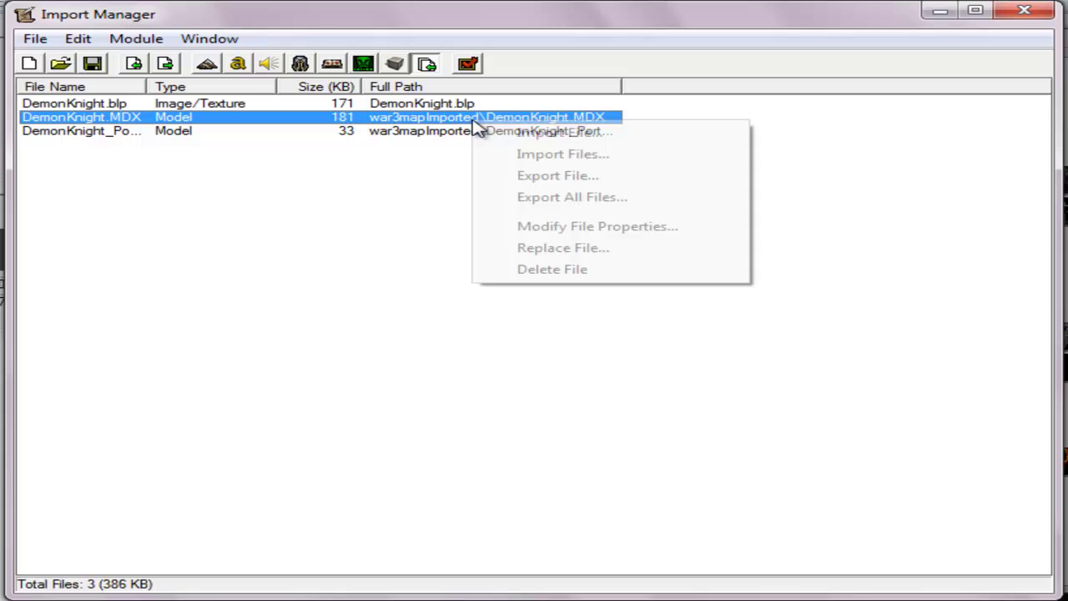
pyautogui.click(596, 228)
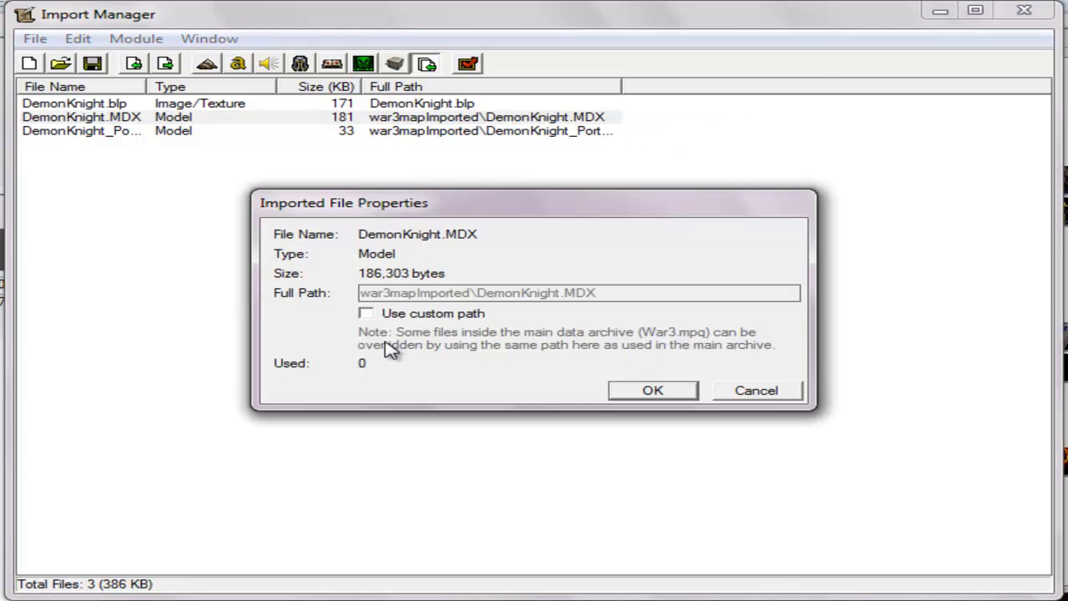
pyautogui.click(367, 314)
pyautogui.moveTo(477, 293); pyautogui.dragTo(351, 293)
pyautogui.press('BackSpace')
pyautogui.click(652, 391)
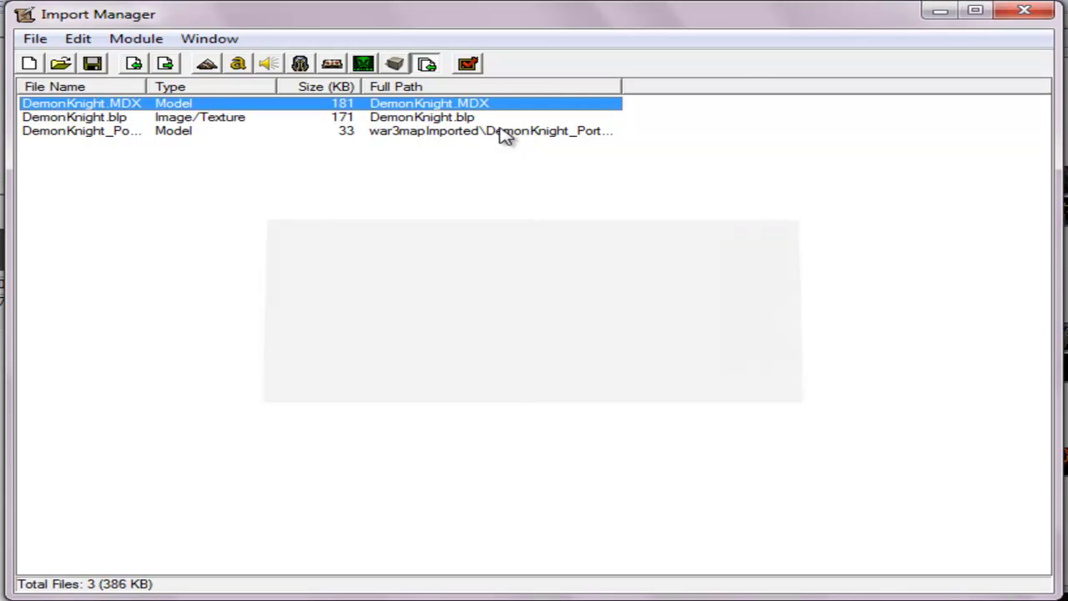
# - Set the portrait model's custom path to DemonKnight_Portrait.MDX, removing the war3mapImported prefix
pyautogui.rightClick(505, 132)
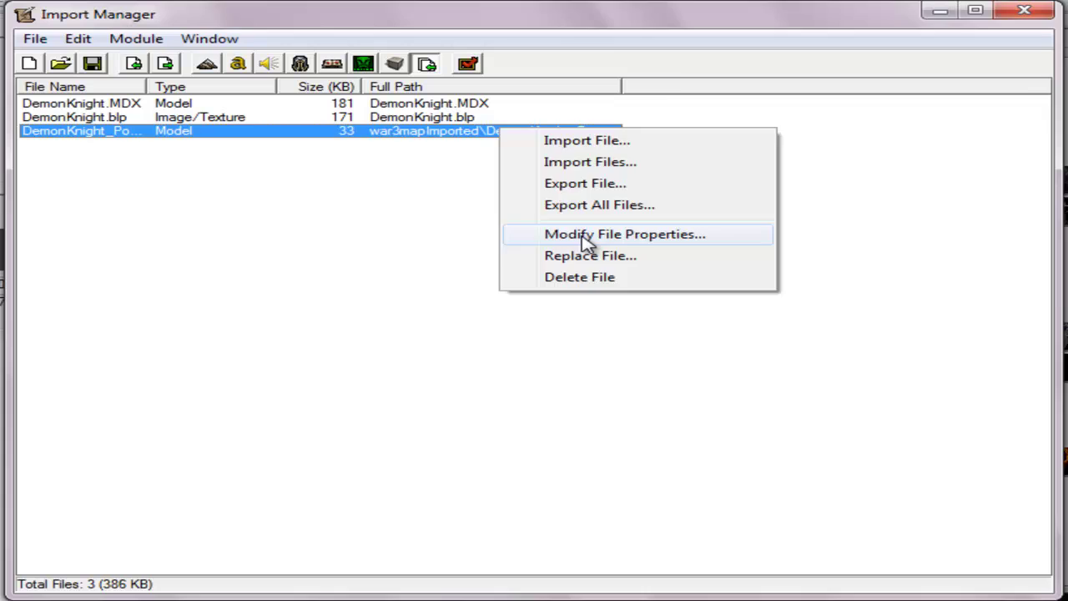
pyautogui.click(589, 235)
pyautogui.click(379, 315)
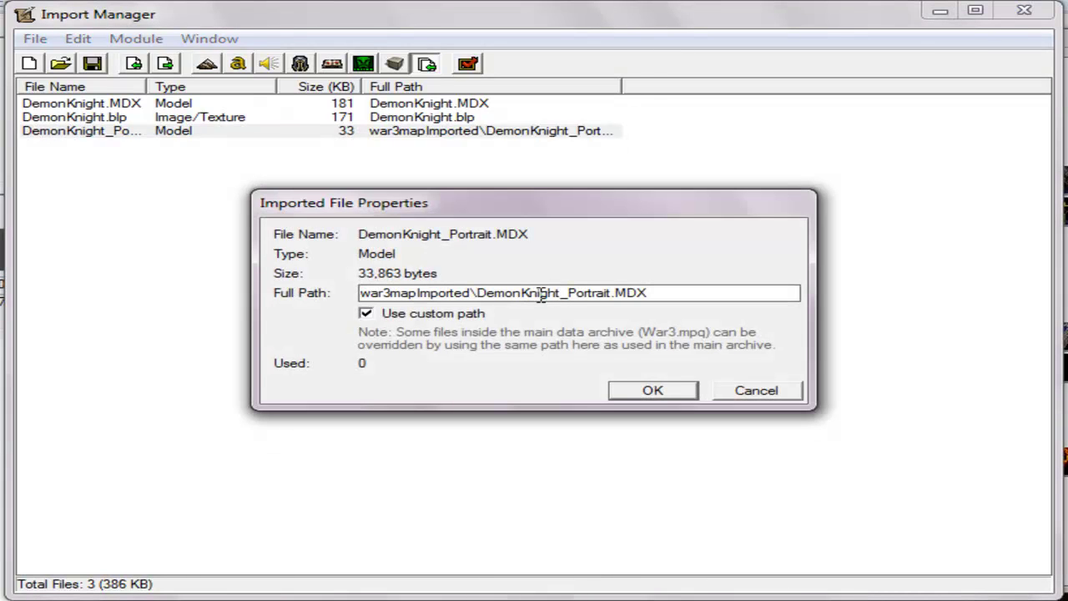
pyautogui.moveTo(483, 293); pyautogui.dragTo(288, 293)
pyautogui.press('BackSpace')
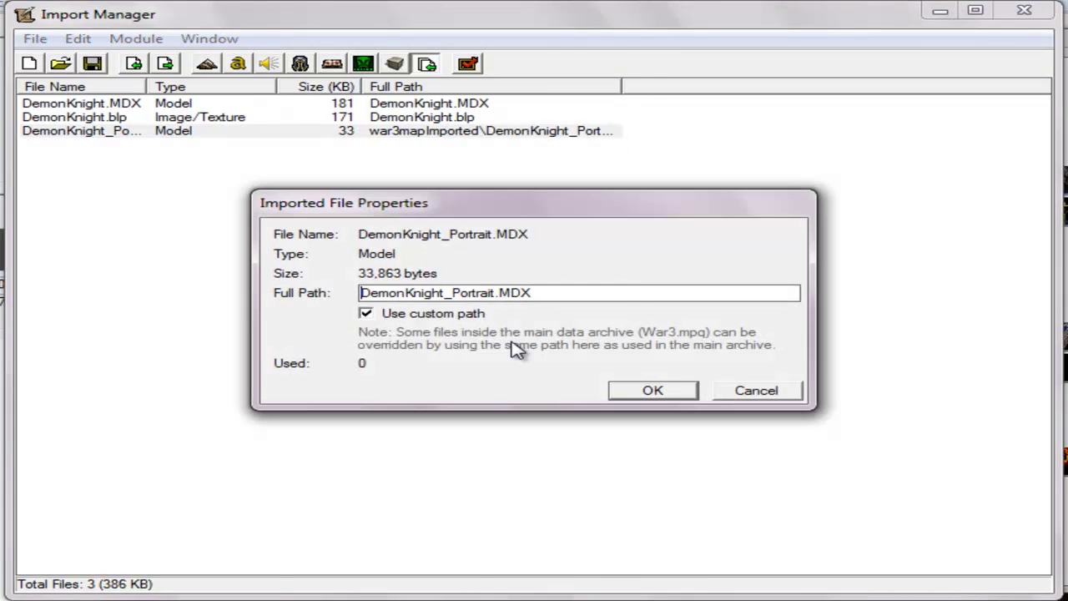
pyautogui.click(653, 392)
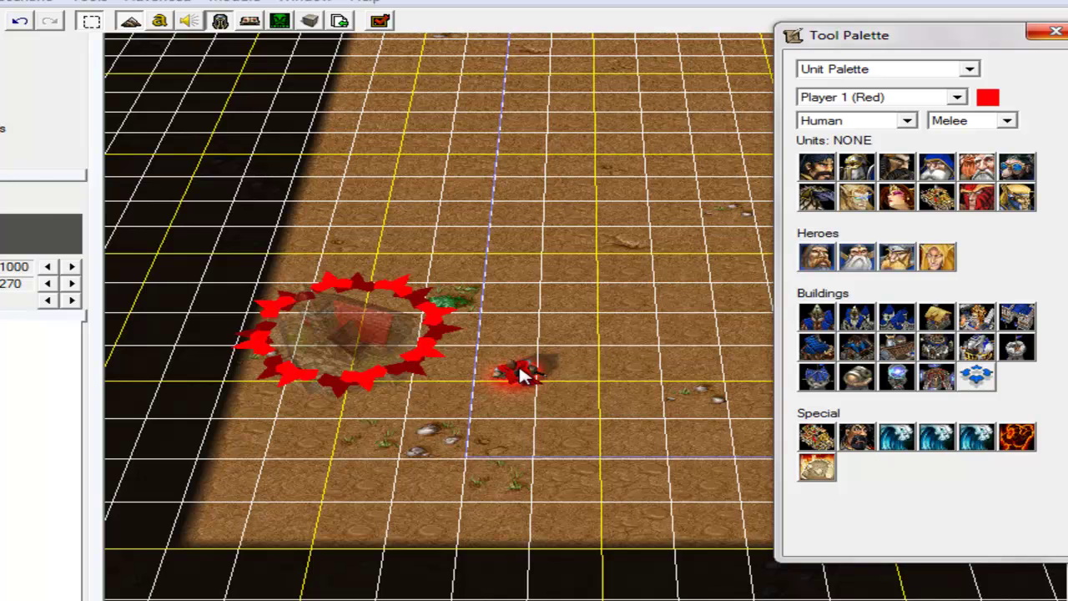
# - Open the Object Editor's unit data and select the Paladin among the Human melee heroes
pyautogui.press('F6')
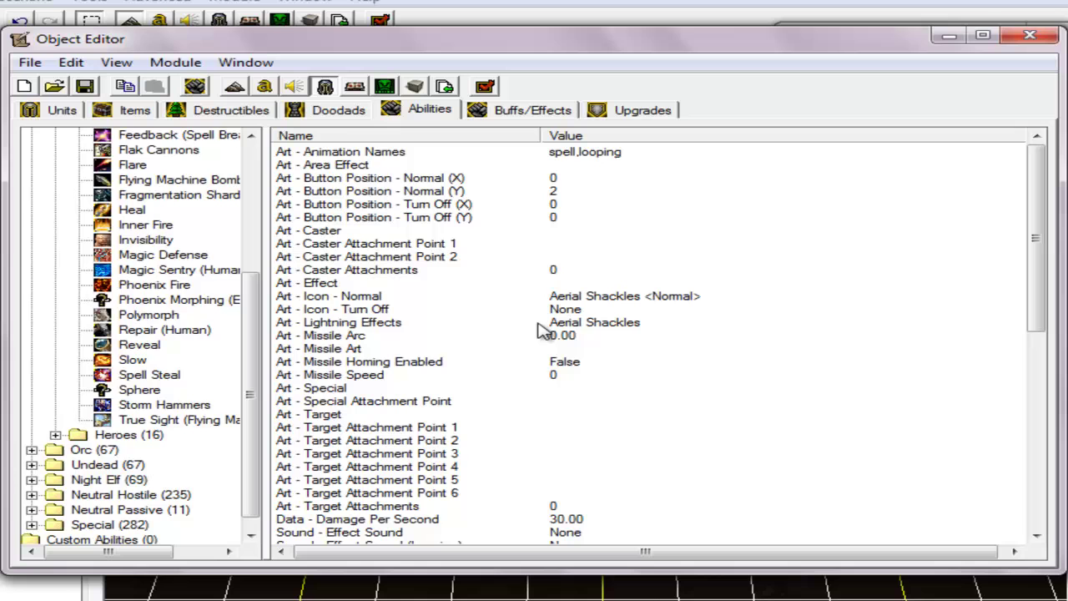
pyautogui.click(540, 327)
pyautogui.scroll(5, 255, 300)
pyautogui.click(30, 106)
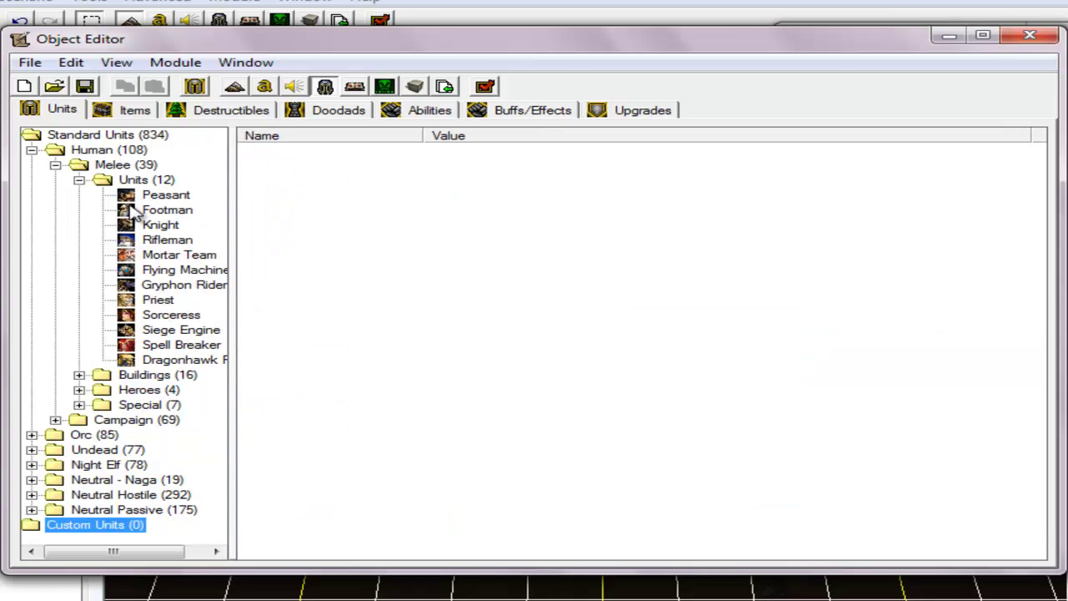
pyautogui.click(79, 180)
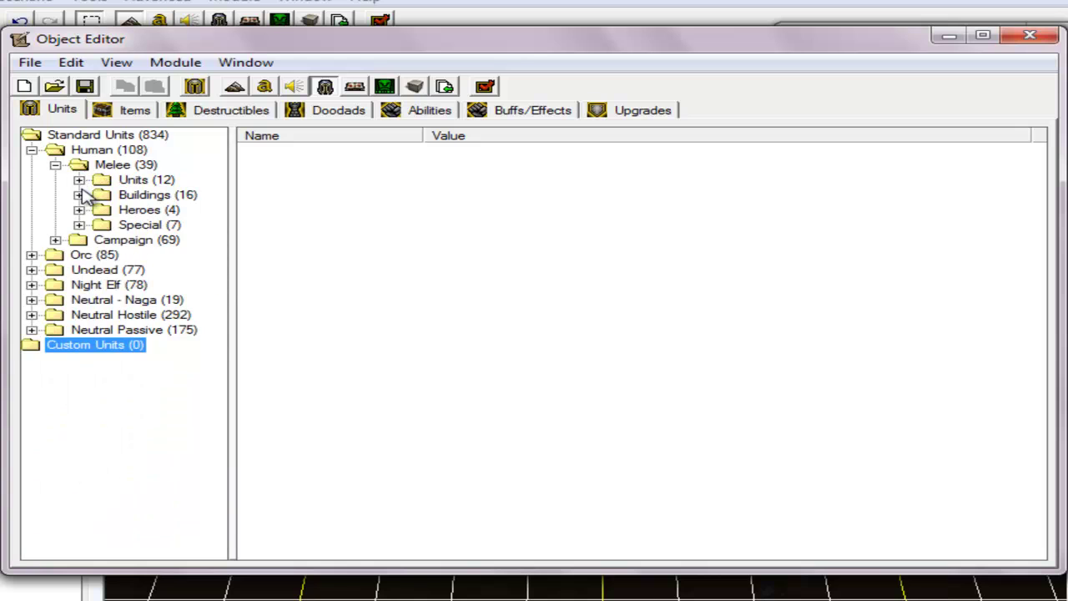
pyautogui.click(80, 210)
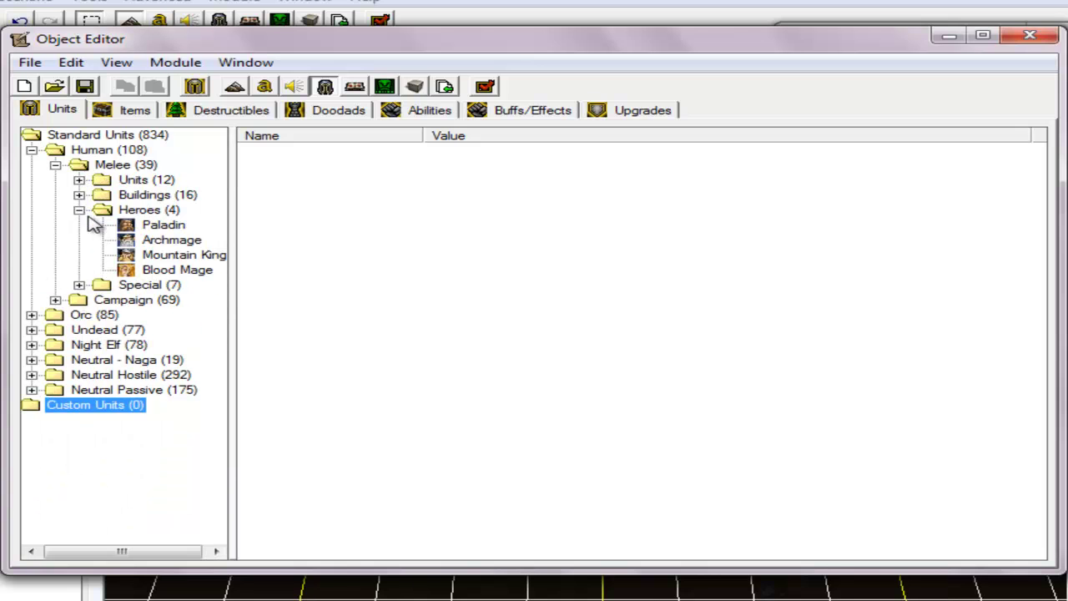
pyautogui.click(164, 225)
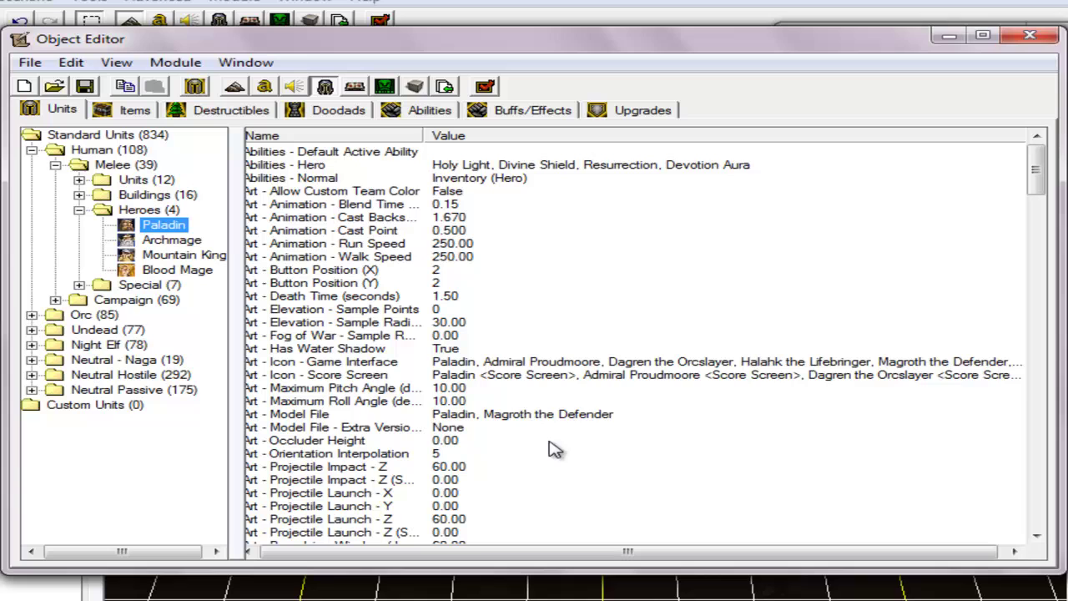
# - Set the Paladin's Art - Model File to the imported DemonKnight.MDX model
pyautogui.doubleClick(524, 415)
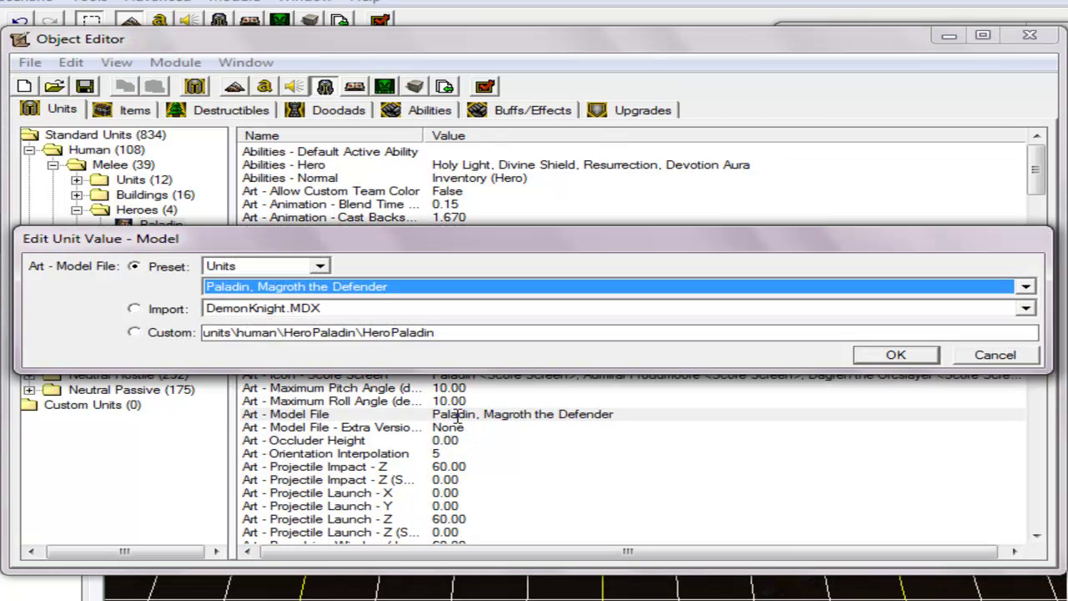
pyautogui.click(150, 334)
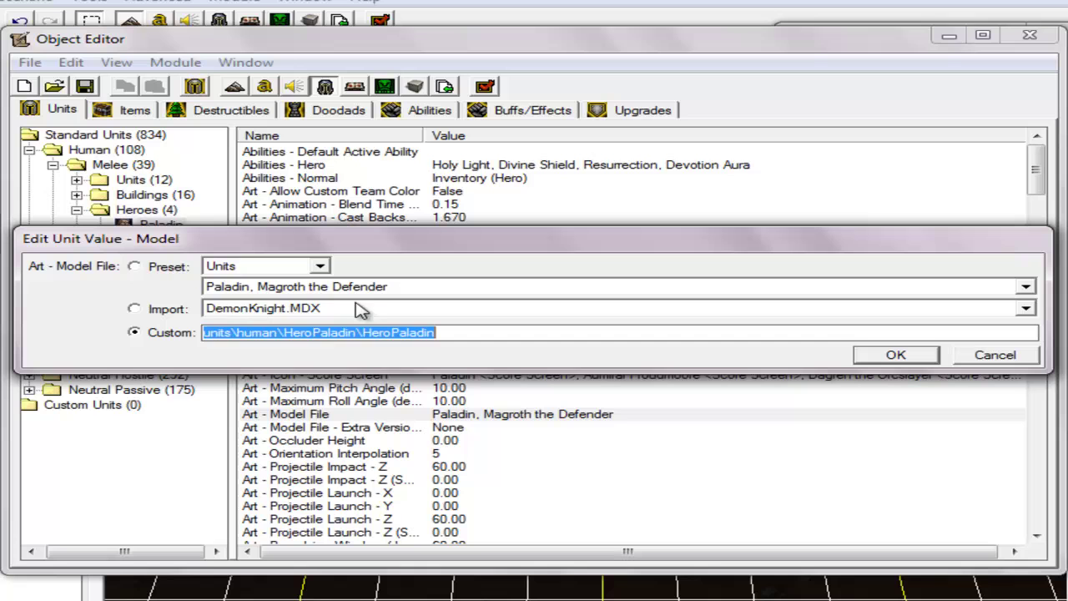
pyautogui.click(172, 311)
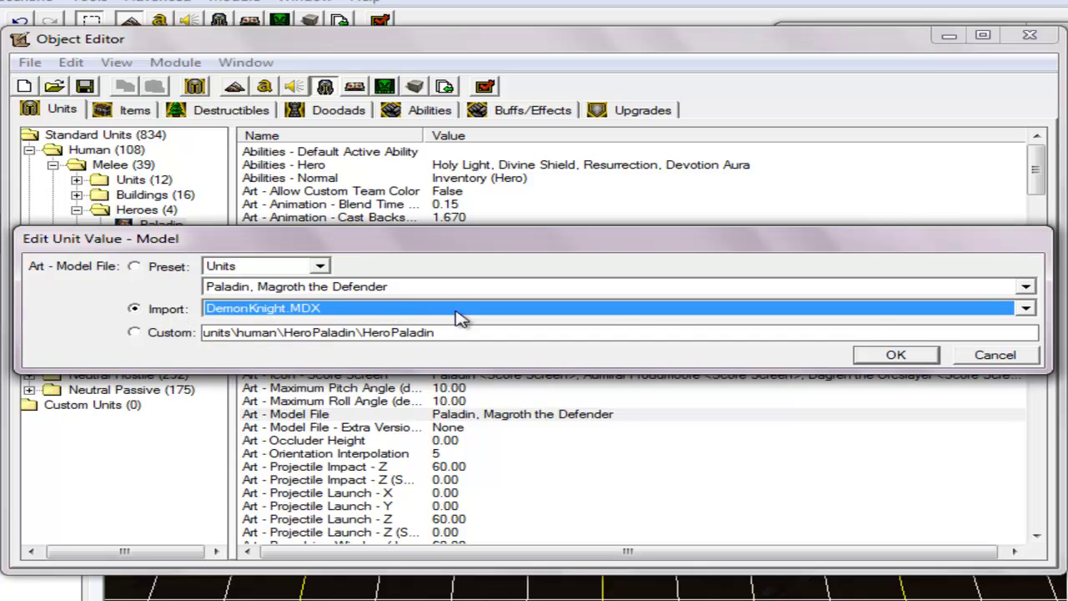
pyautogui.click(457, 310)
pyautogui.click(493, 326)
pyautogui.click(478, 312)
pyautogui.click(479, 312)
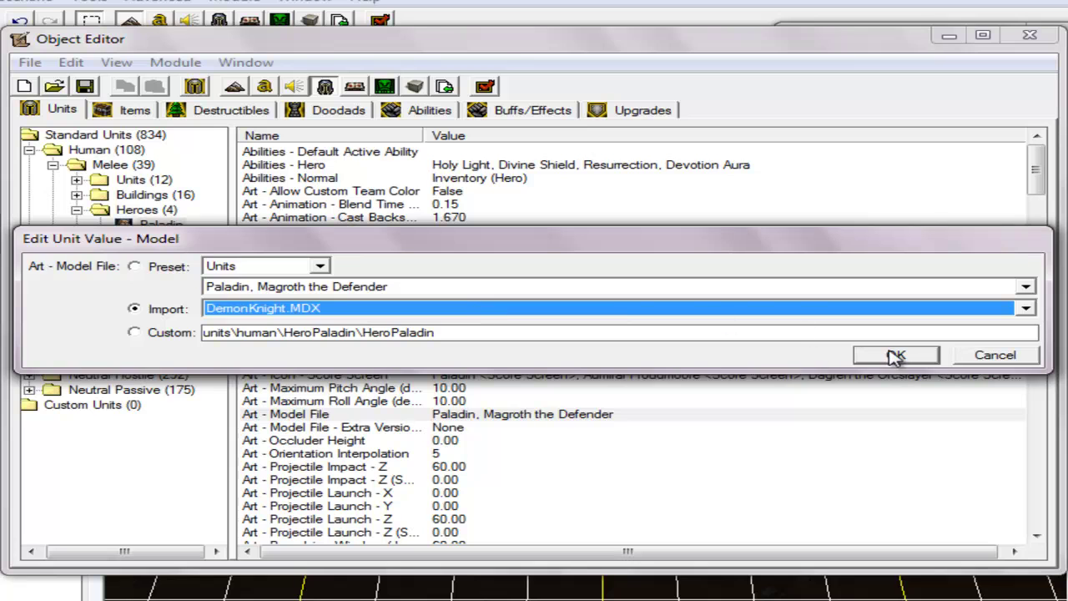
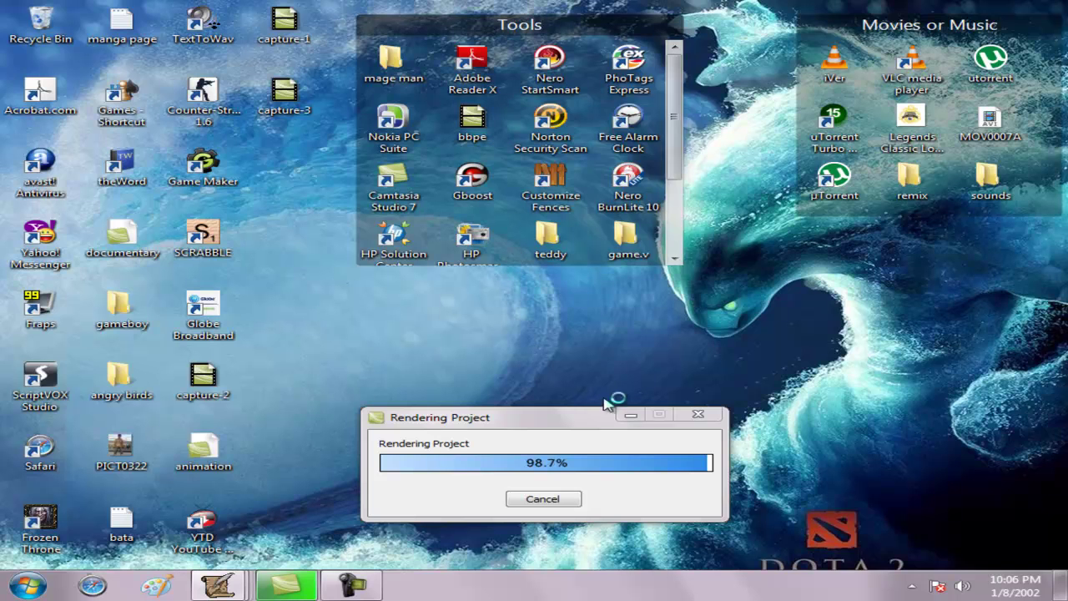
# - Minimize the Rendering Project progress window and hide all the desktop icons
pyautogui.click(628, 415)
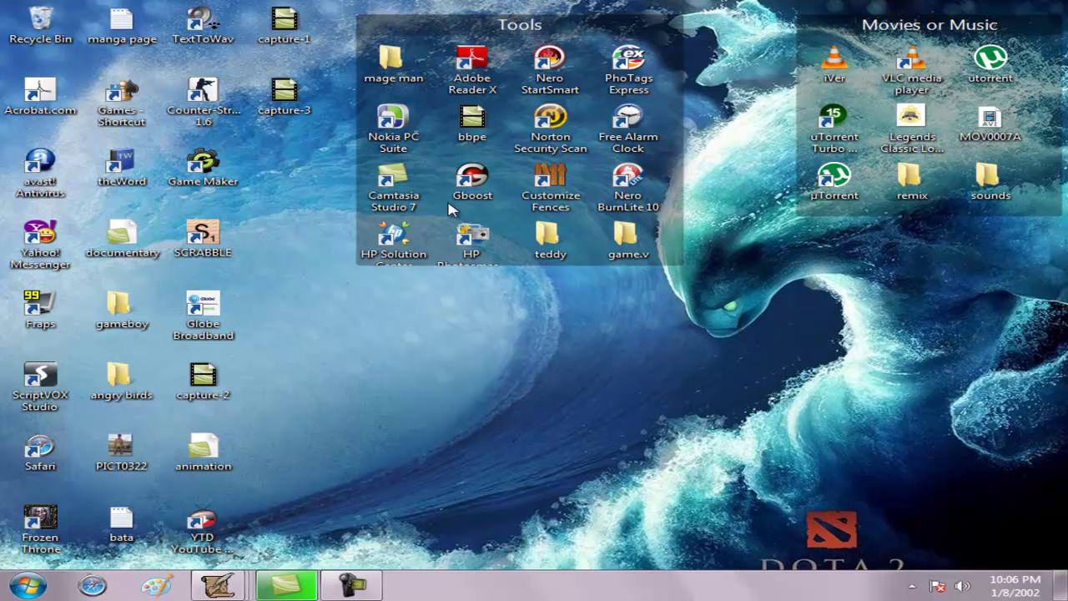
pyautogui.doubleClick(305, 307)
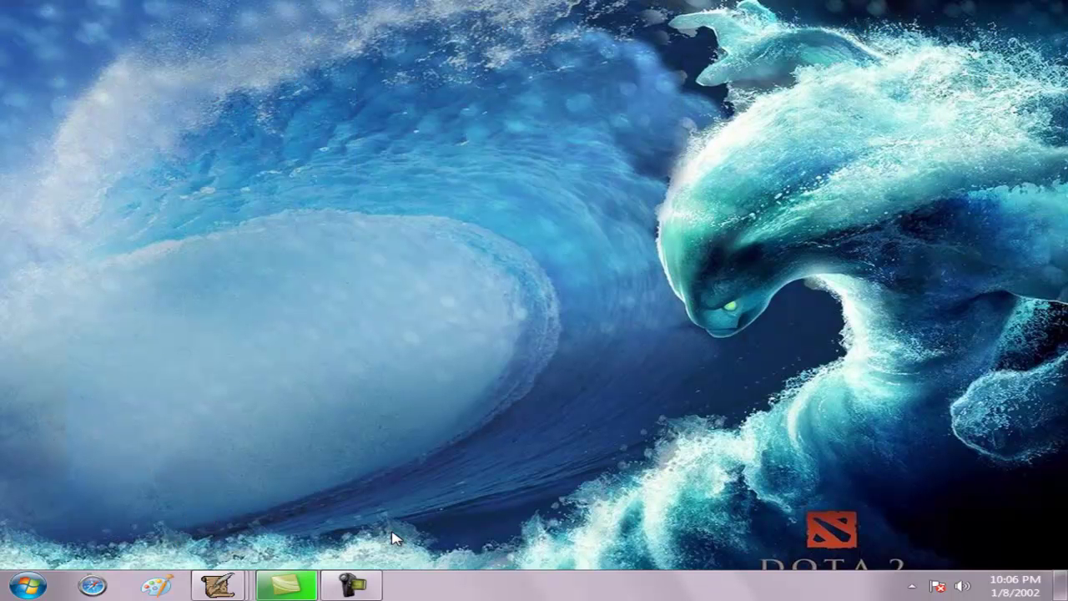
pyautogui.moveTo(357, 585)
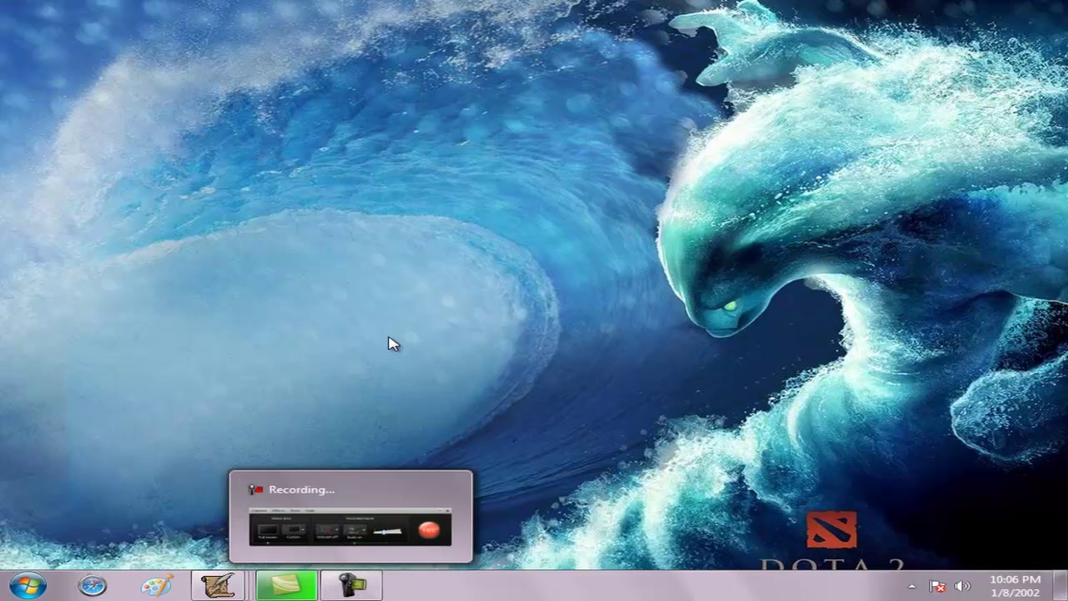